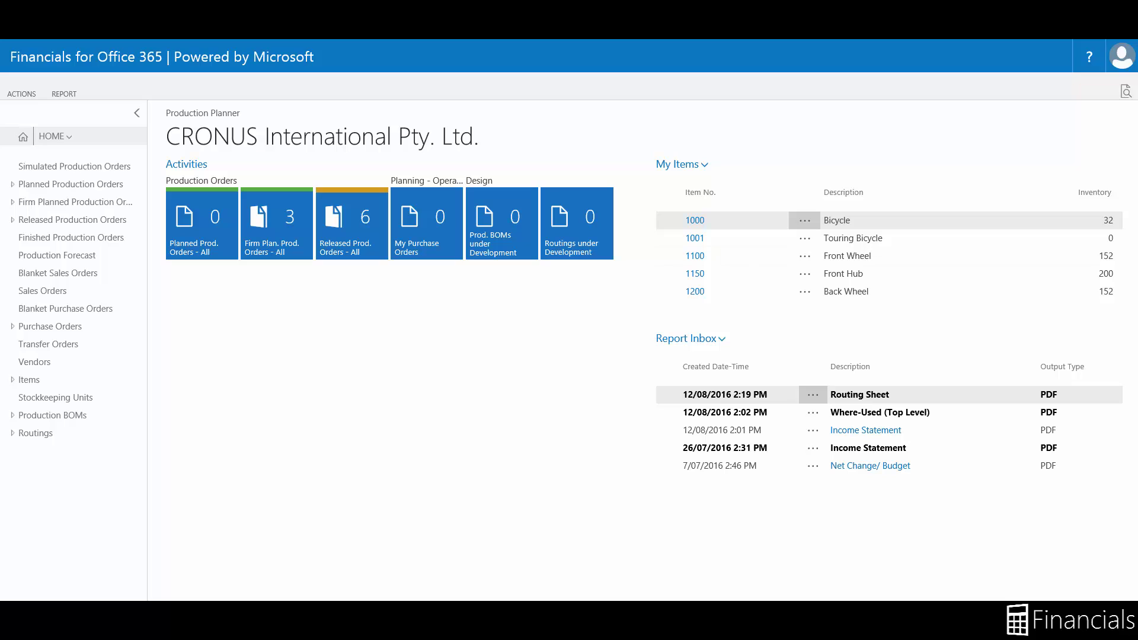
Find the Planning Worksheets page, view the DEFAULT worksheet's planning lines, and return to the home page
key("ctrl+F3")
type("plan")
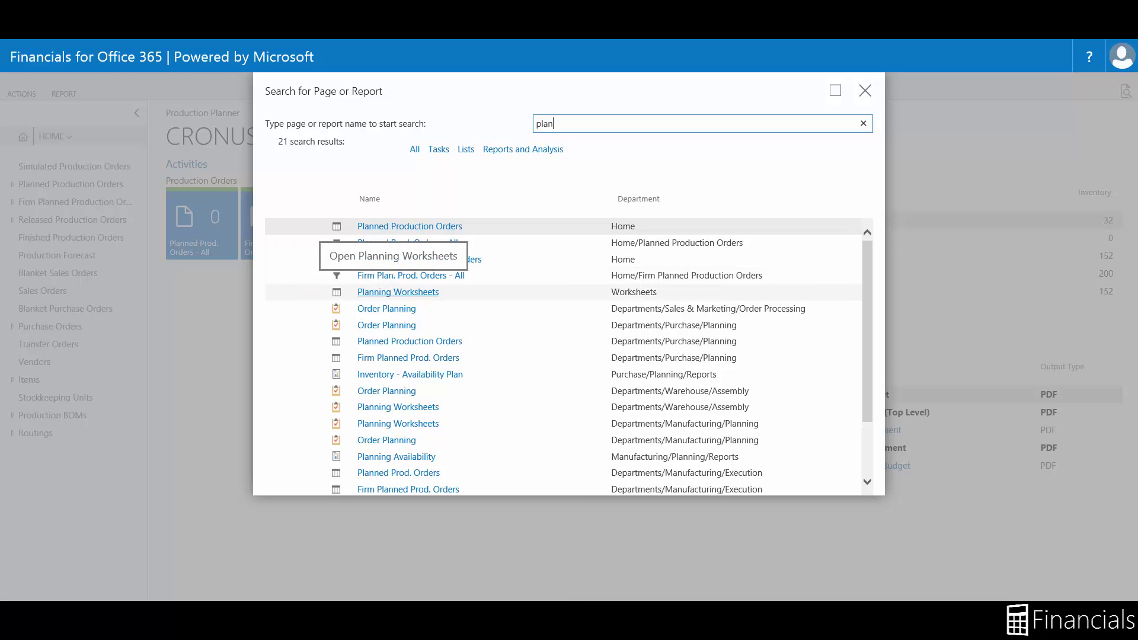
left_click(398, 291)
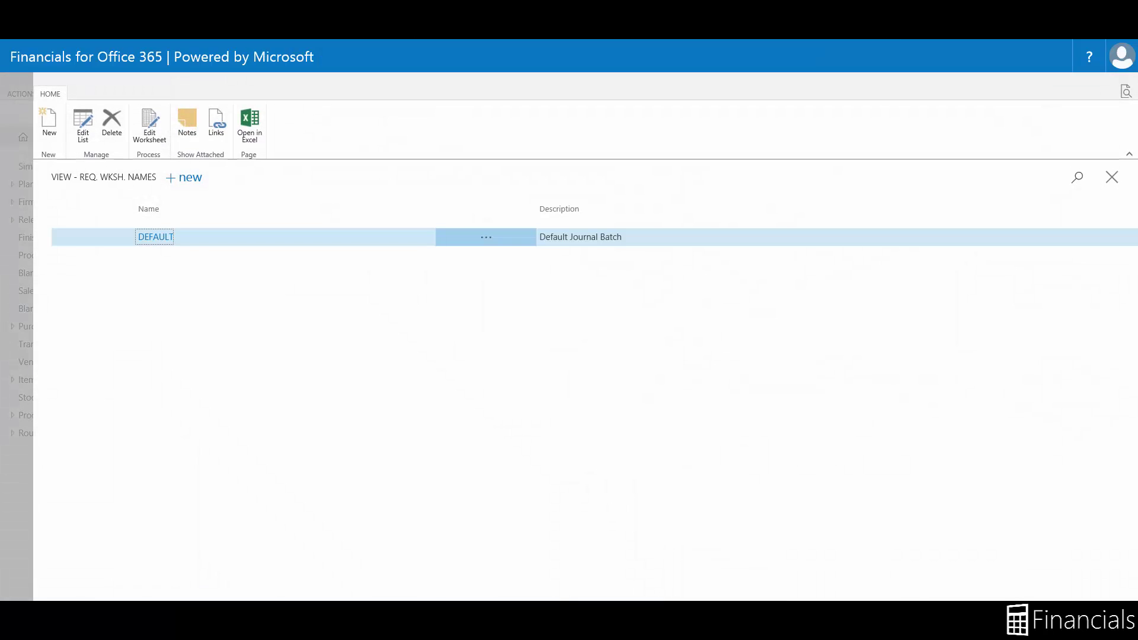
left_click(150, 125)
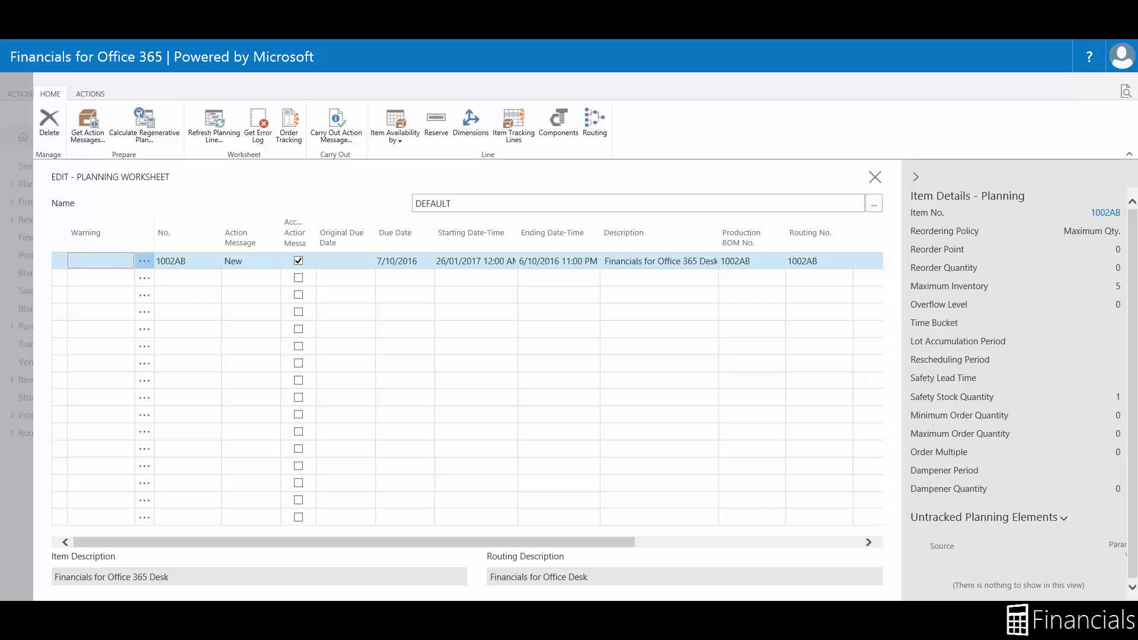
left_click(11, 175)
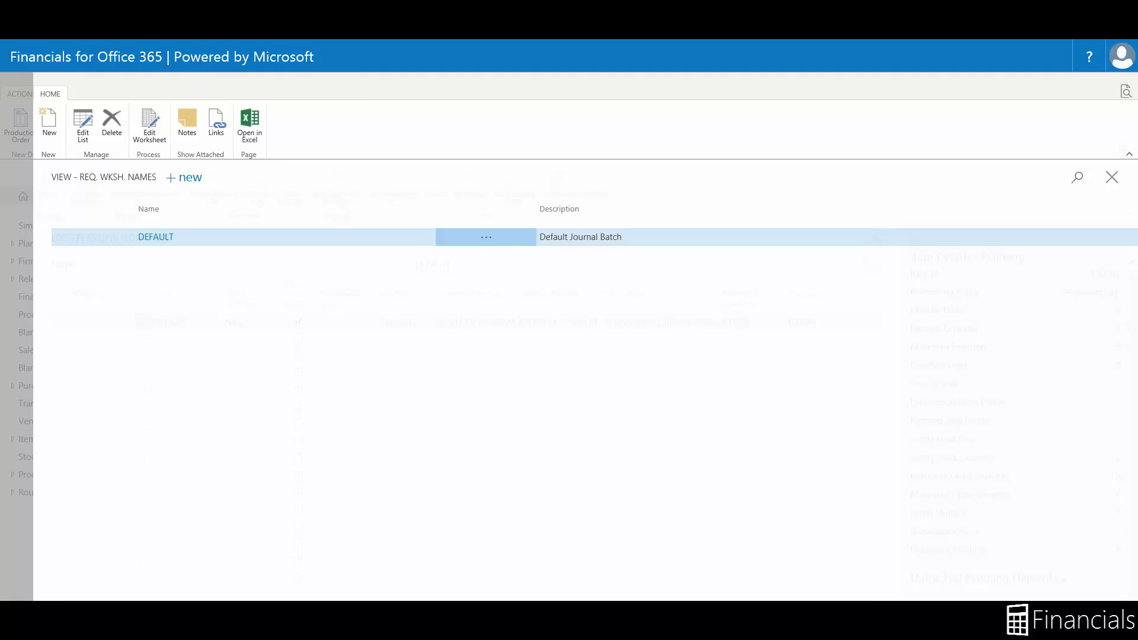
left_click(11, 175)
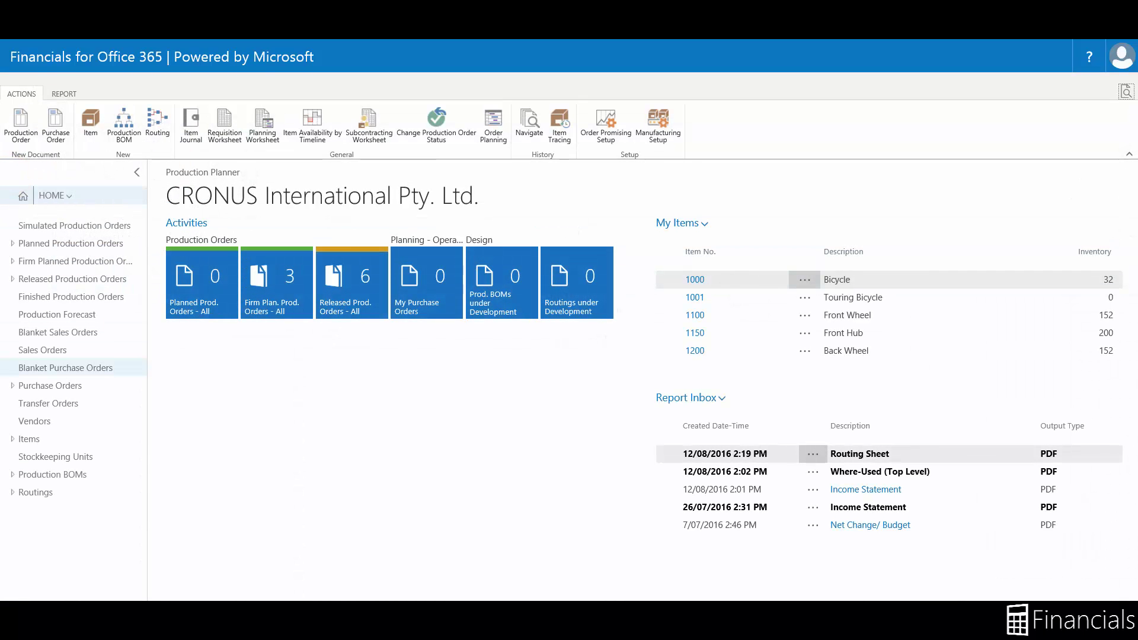
Open the Autohaus Mielberg KG sales order dated 12/09/2017 and bring up its sales order planning
left_click(92, 354)
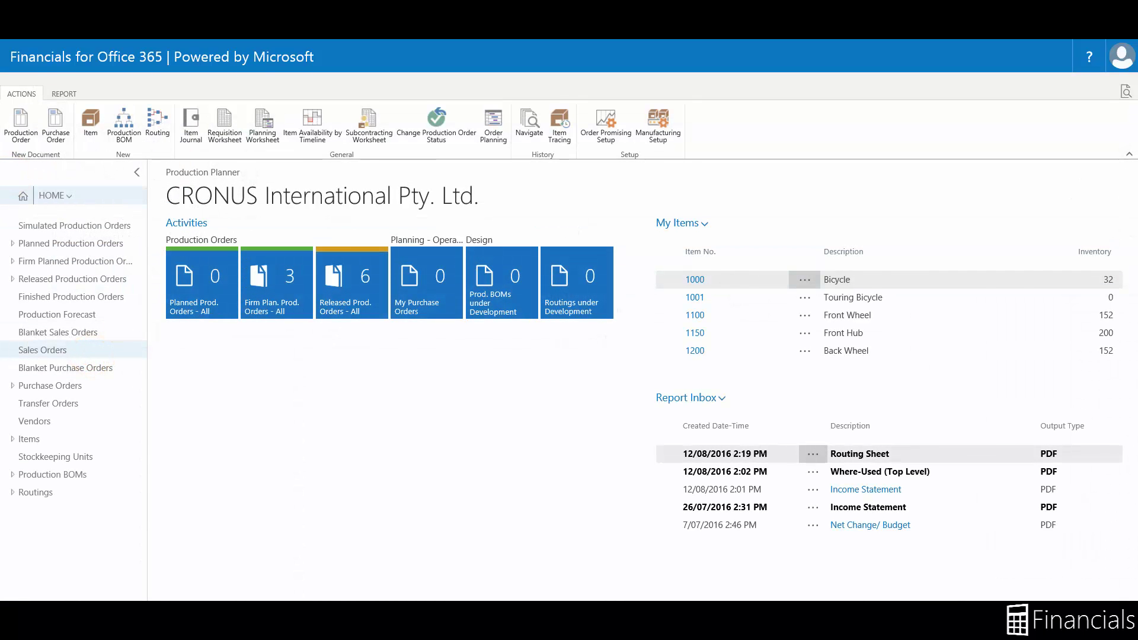
scroll(629, 415, "down", 4)
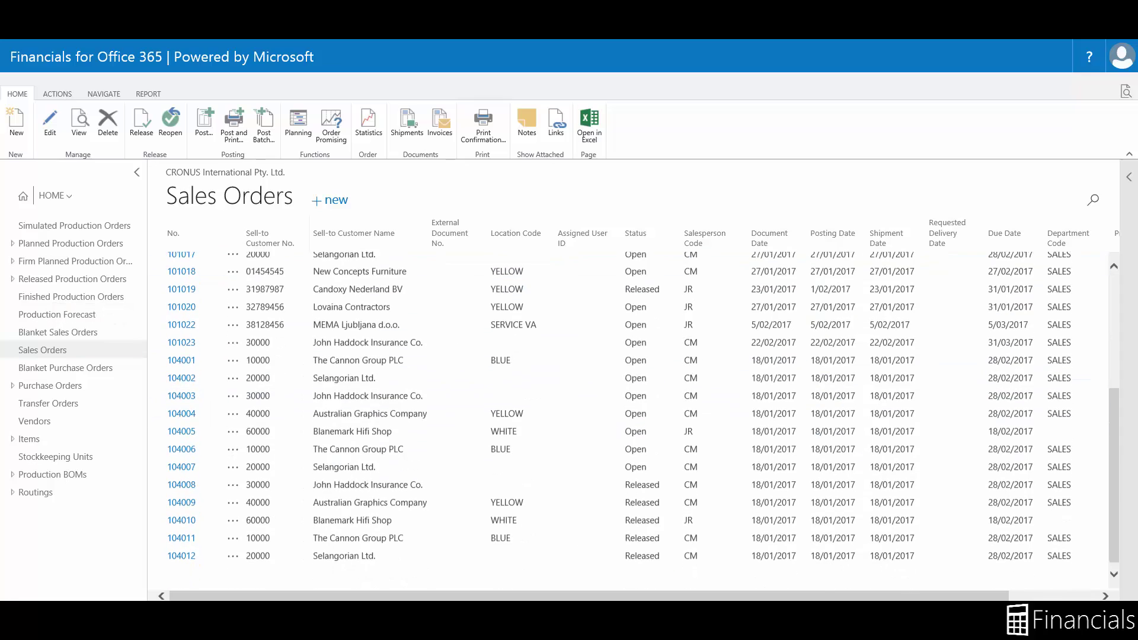
scroll(233, 384, "down", 5)
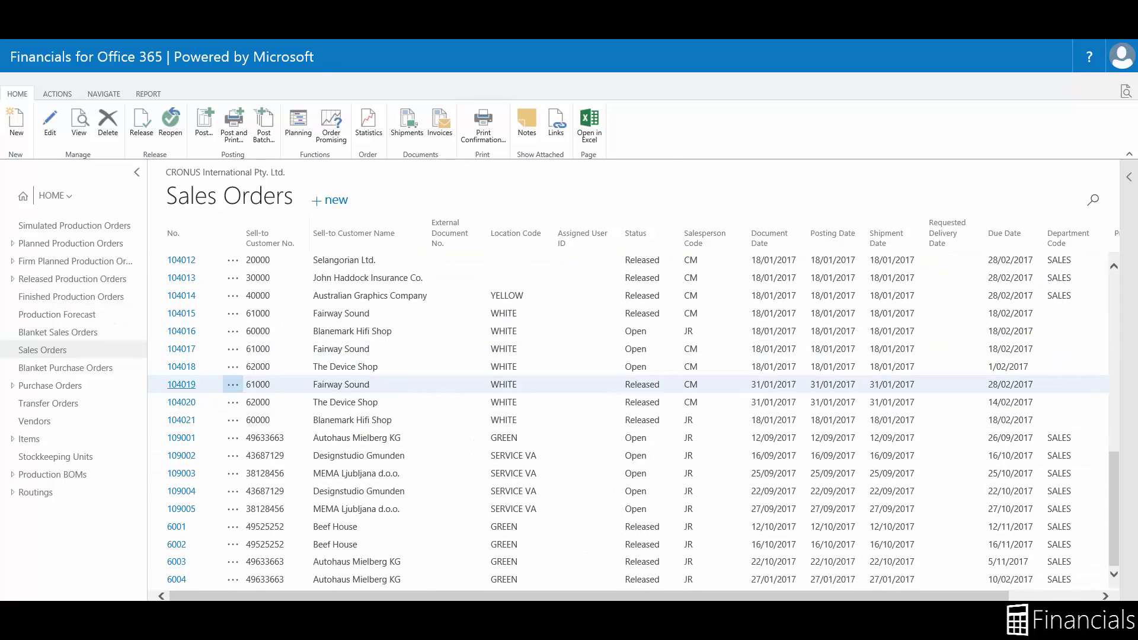
left_click(177, 437)
left_click(513, 132)
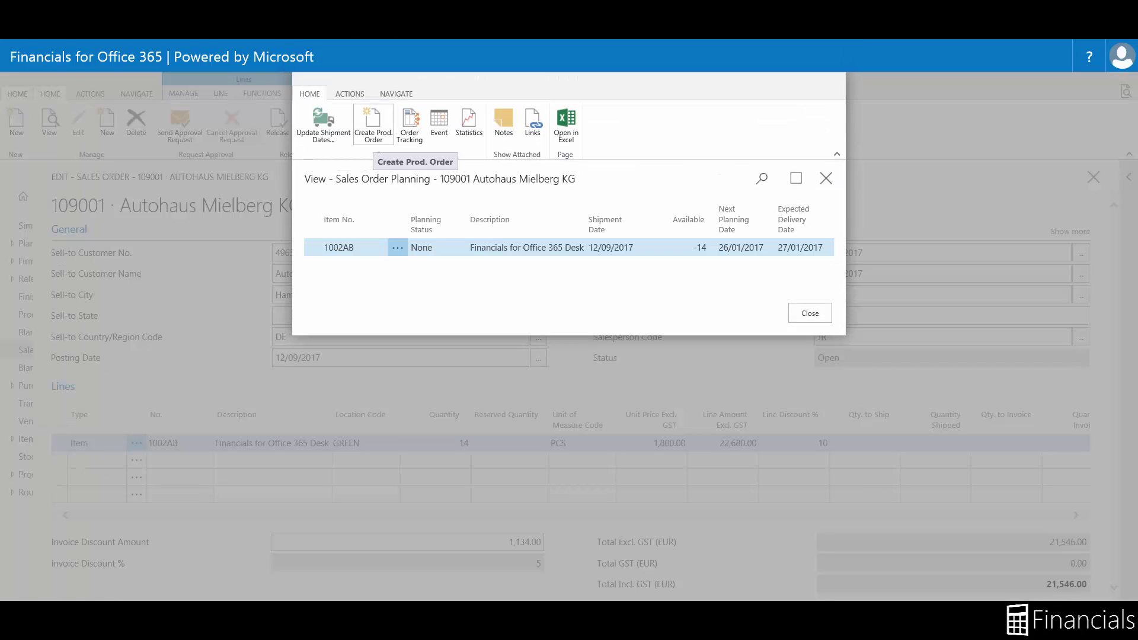
Create a production order from the sales order with status Planned and type Item Order, and close the planning and sales order windows
left_click(373, 124)
left_click(566, 280)
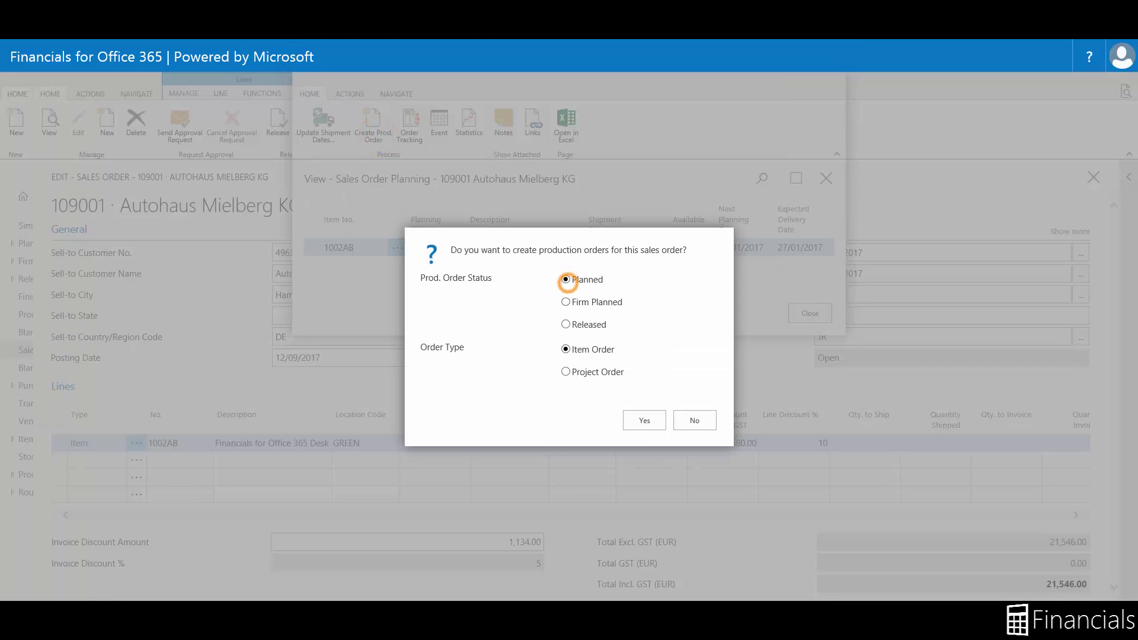
left_click(652, 420)
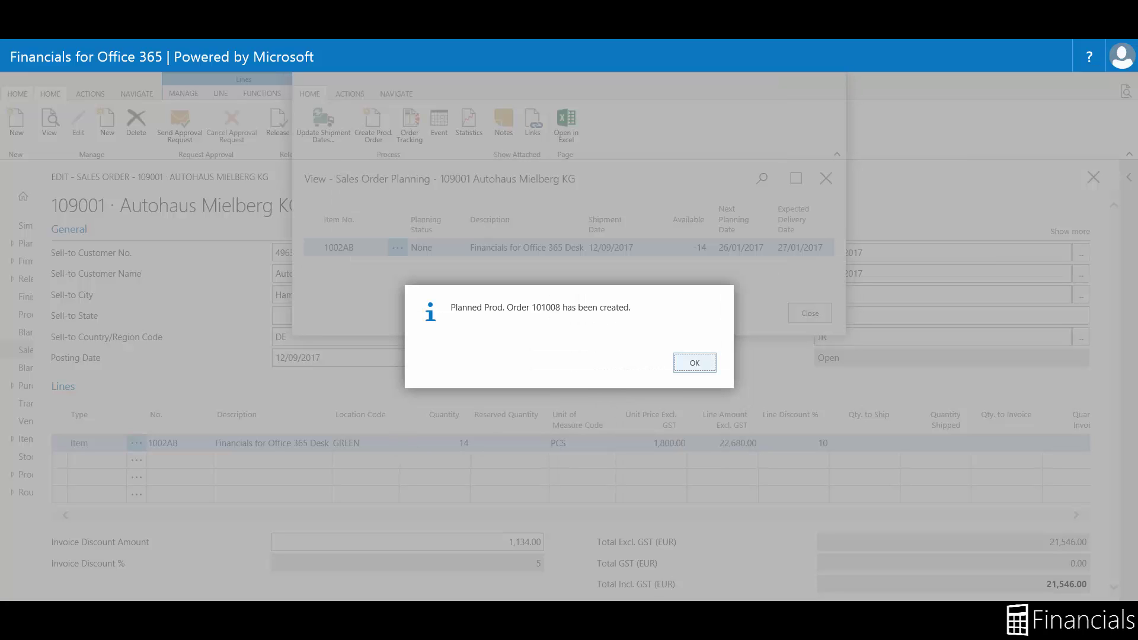
left_click(695, 363)
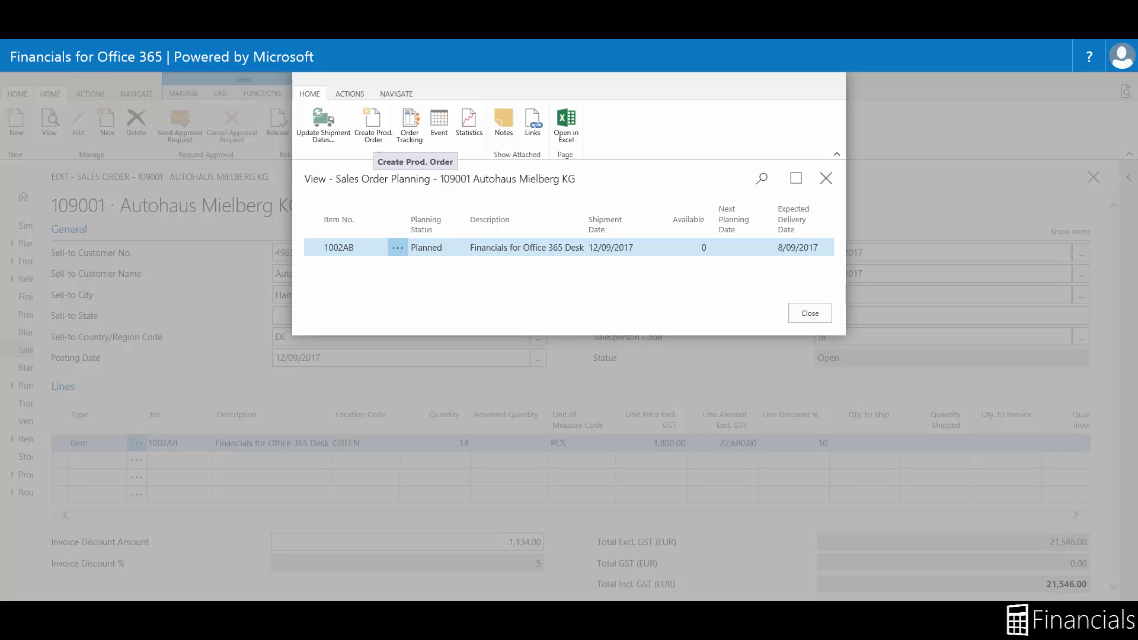
left_click(801, 303)
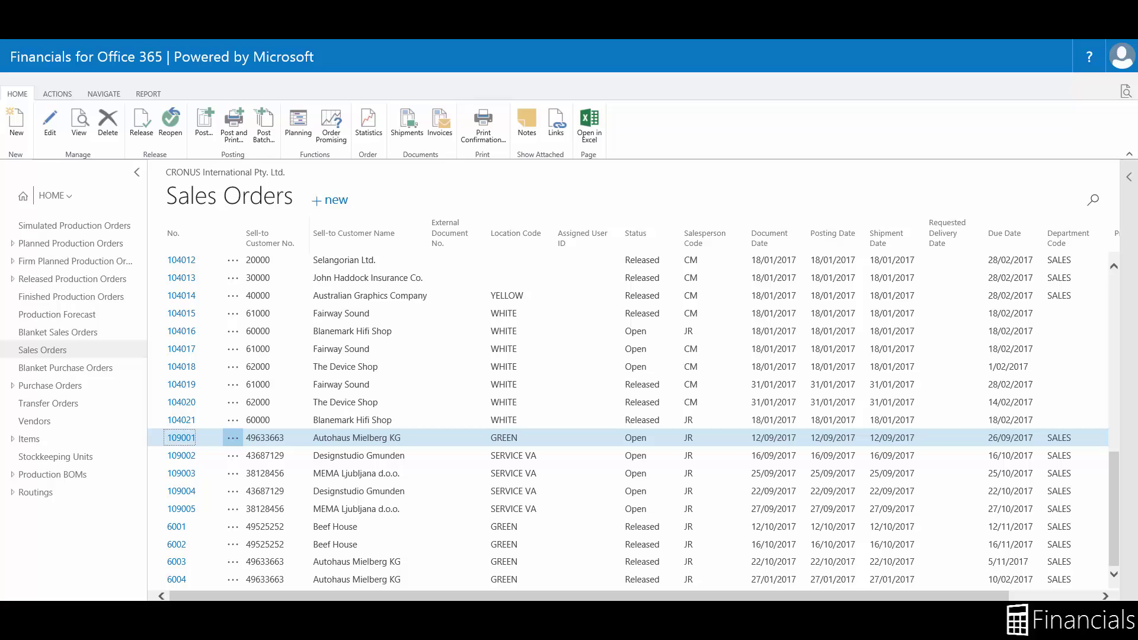
Open the planned production order for Financials for Office 365 Desk for editing
left_click(102, 240)
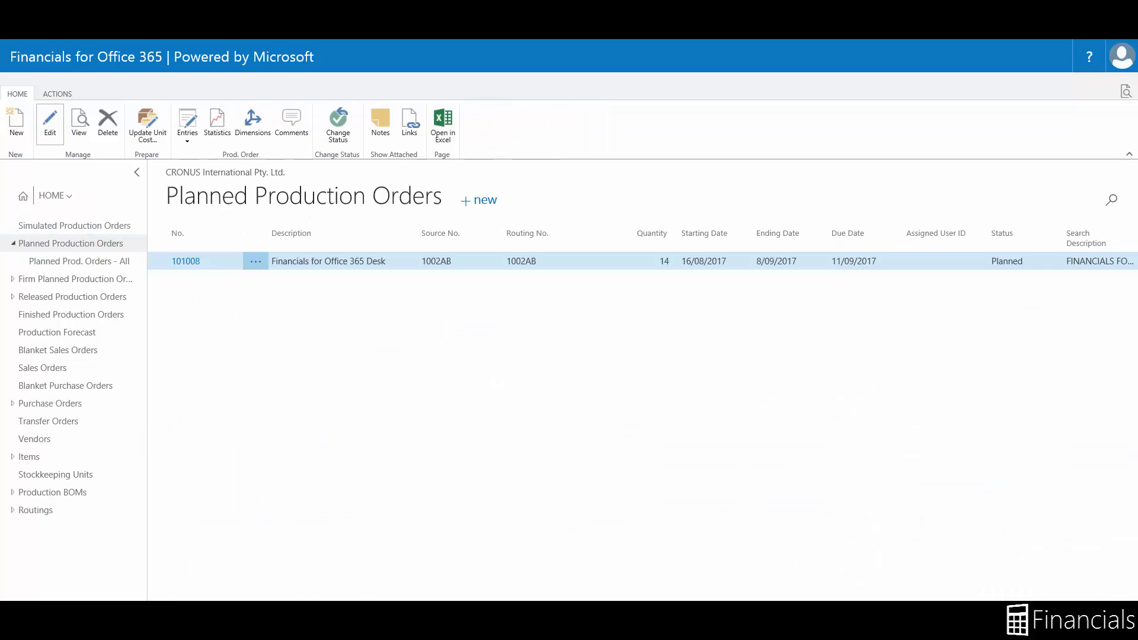
left_click(50, 122)
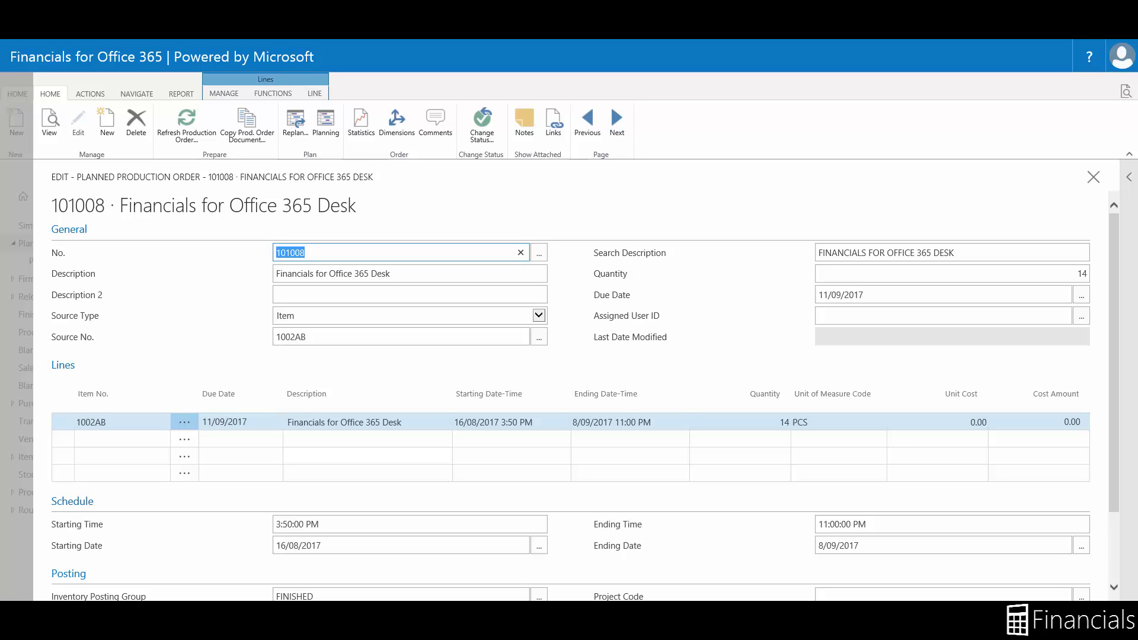
Review the order's copy document, refresh and replan functions without running them
left_click(242, 136)
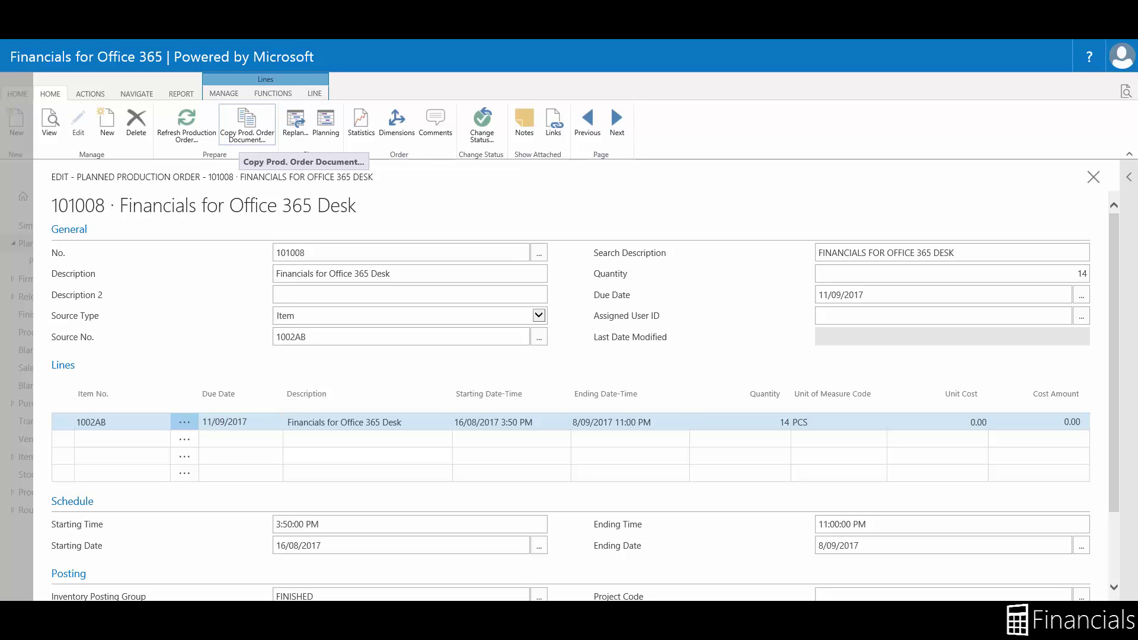
left_click(187, 125)
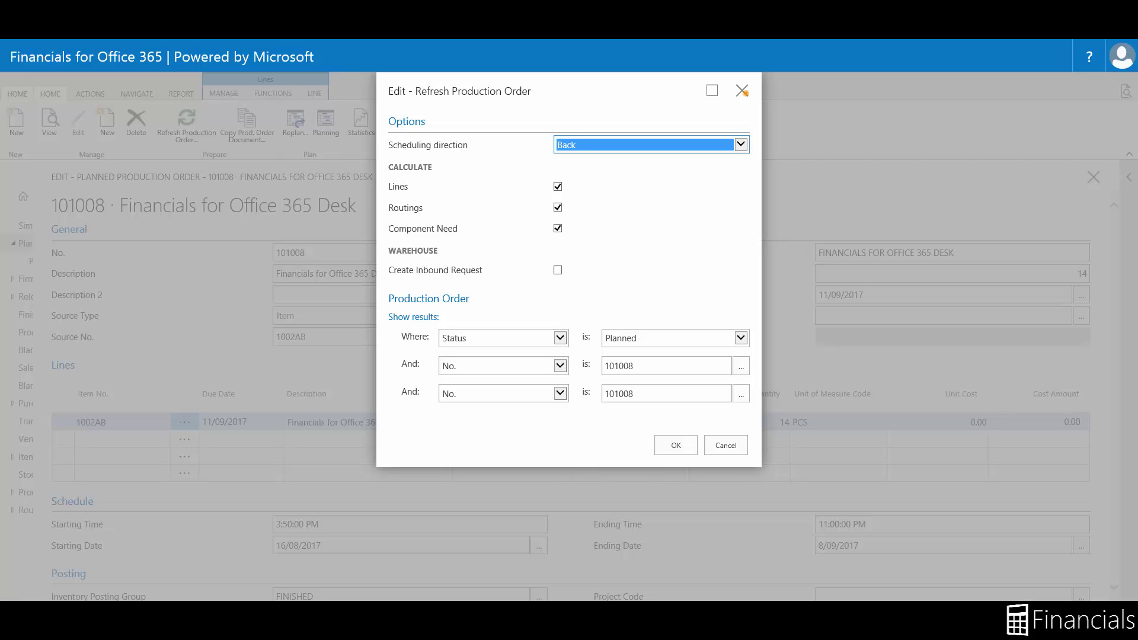
left_click(741, 90)
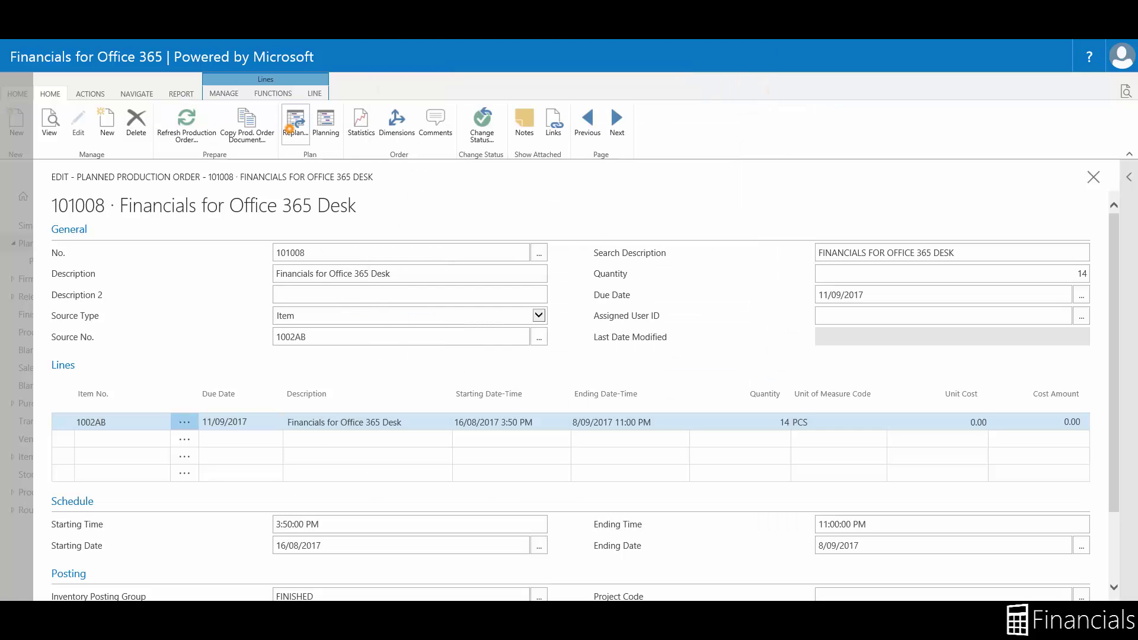
left_click(291, 130)
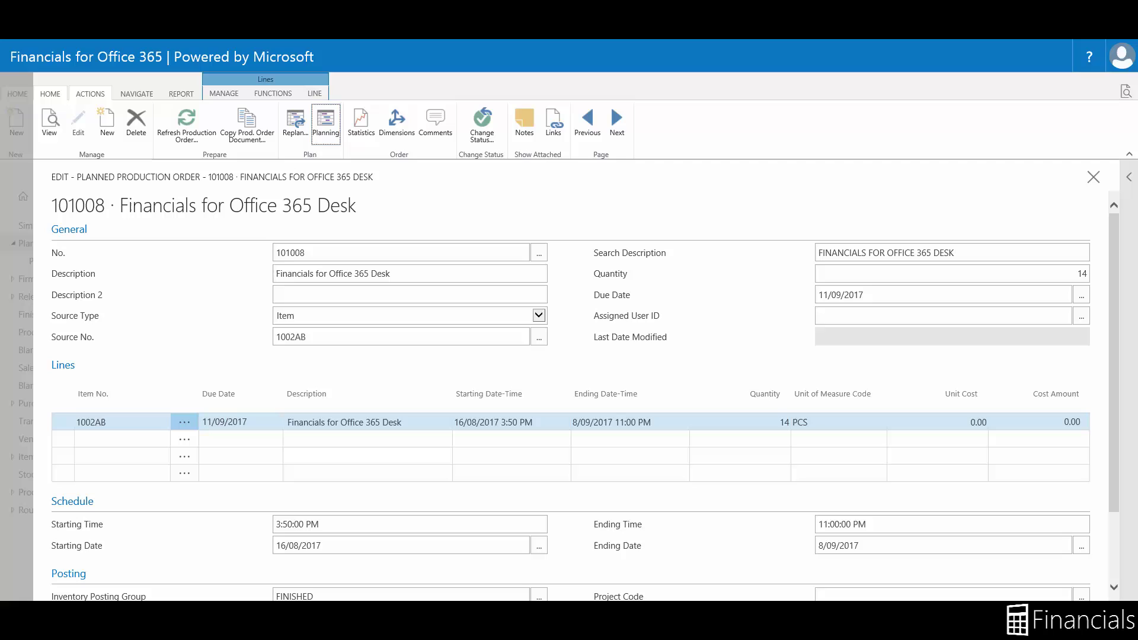
Examine the status change options for the production order, including Released, Firm Planned and Update Unit Cost, and decline the change
left_click(90, 94)
left_click(139, 137)
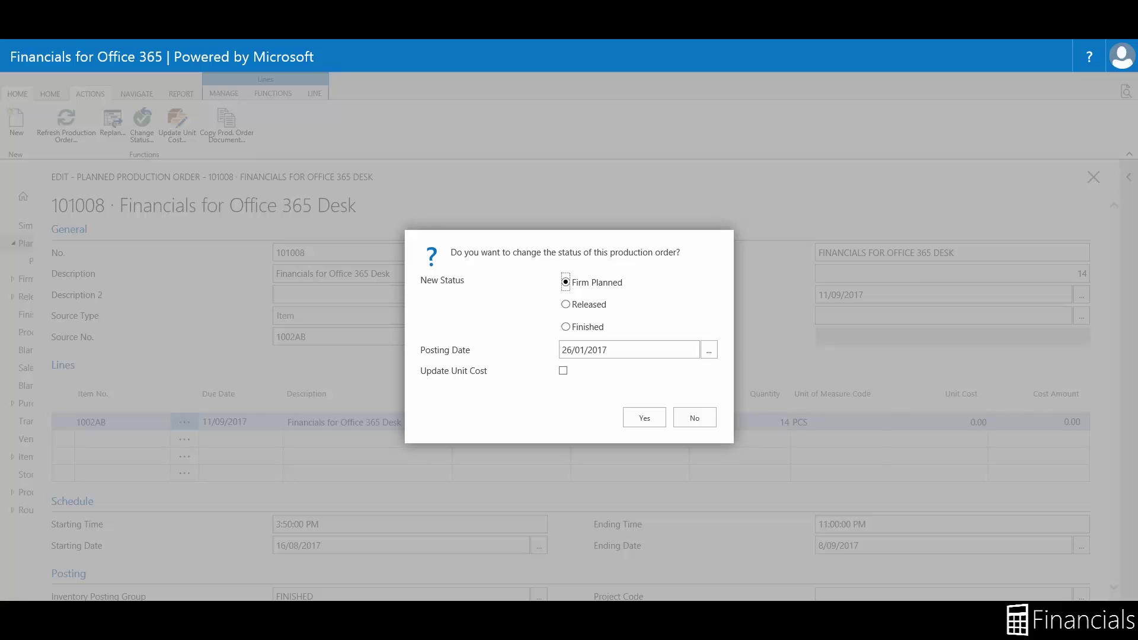
left_click(567, 305)
left_click(566, 283)
left_click(564, 372)
left_click(690, 424)
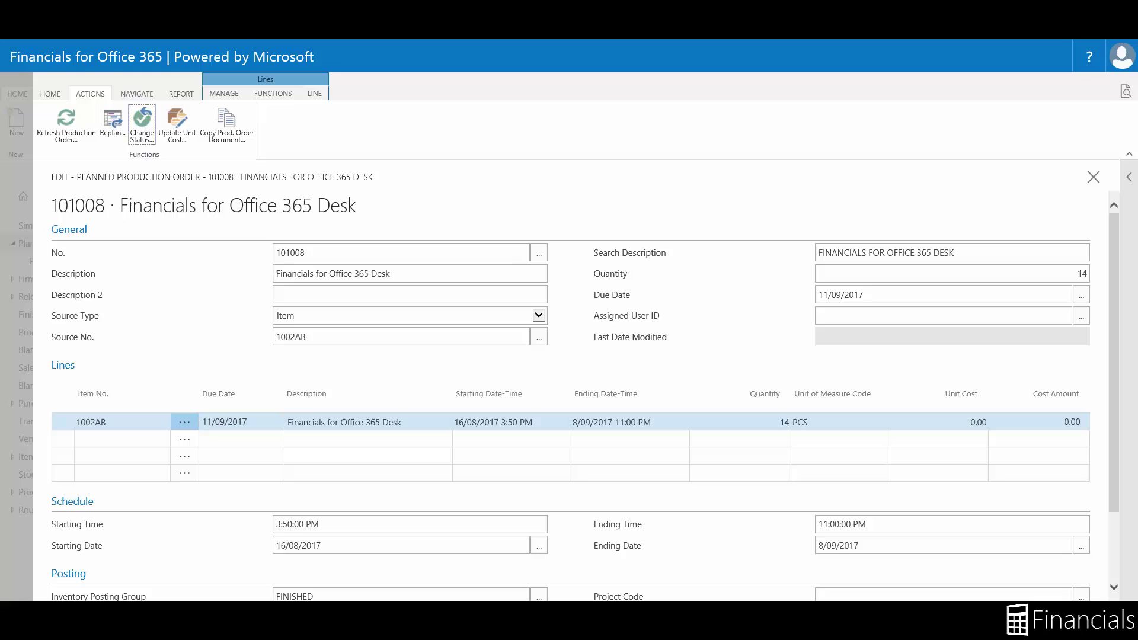
Read the help topics on the Planned Production Order window and the Source No. field, and return to the order
left_click(1090, 57)
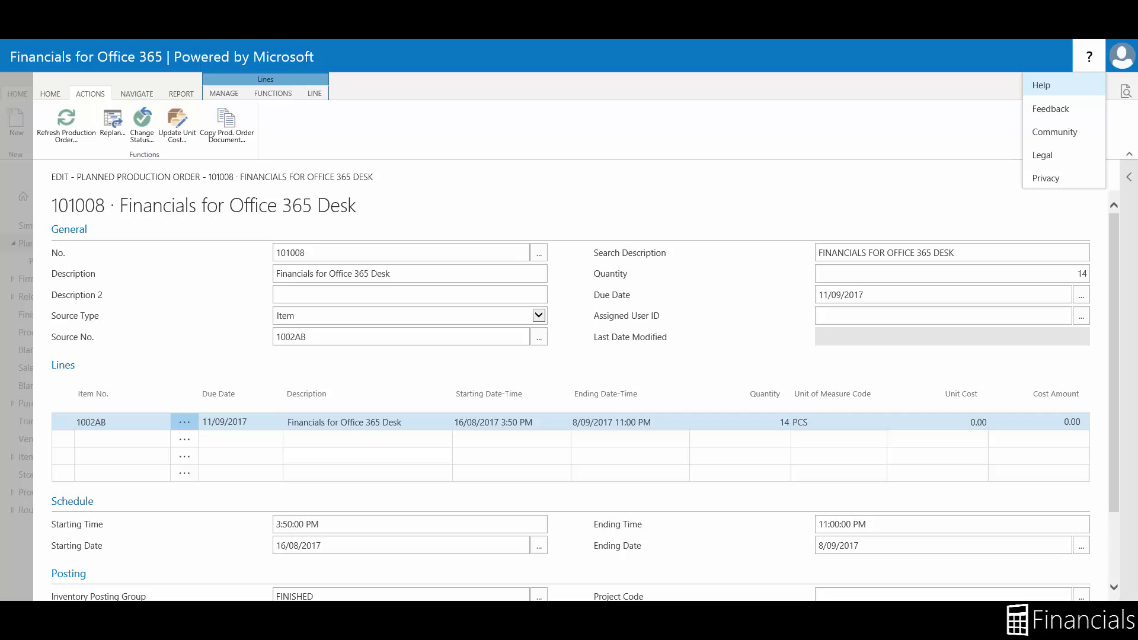
left_click(1042, 85)
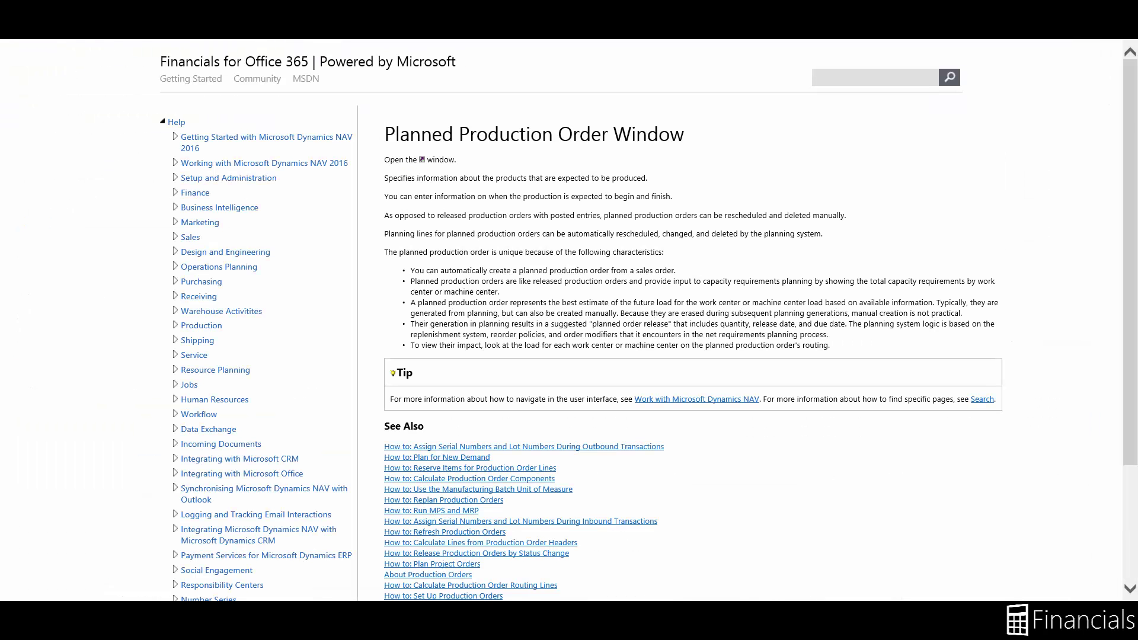
scroll(569, 320, "down", 3)
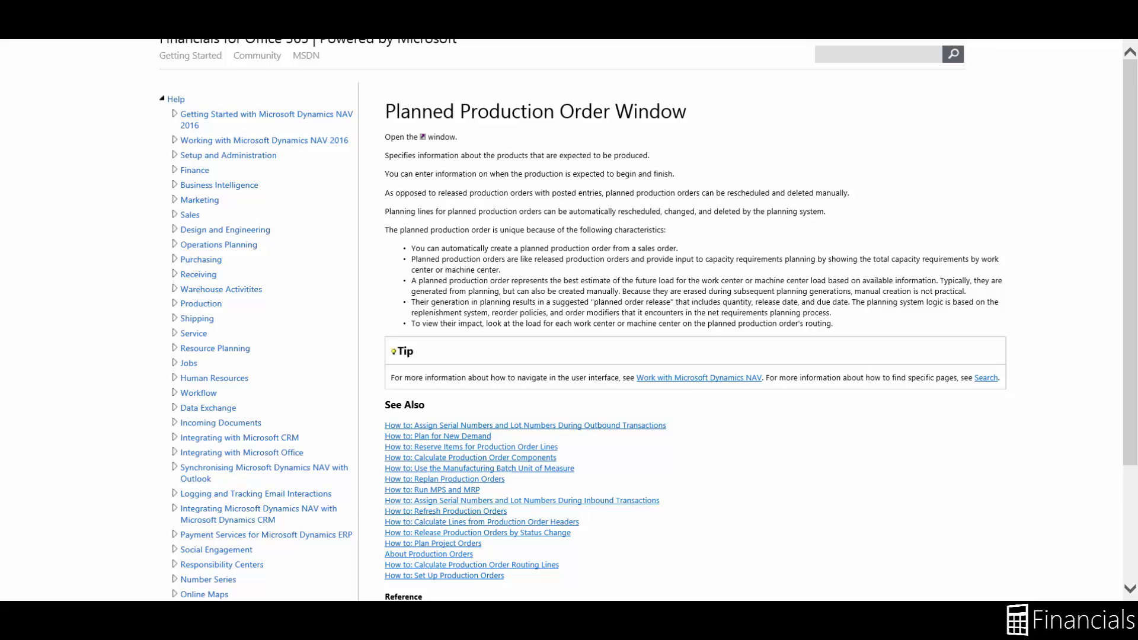
left_click(663, 35)
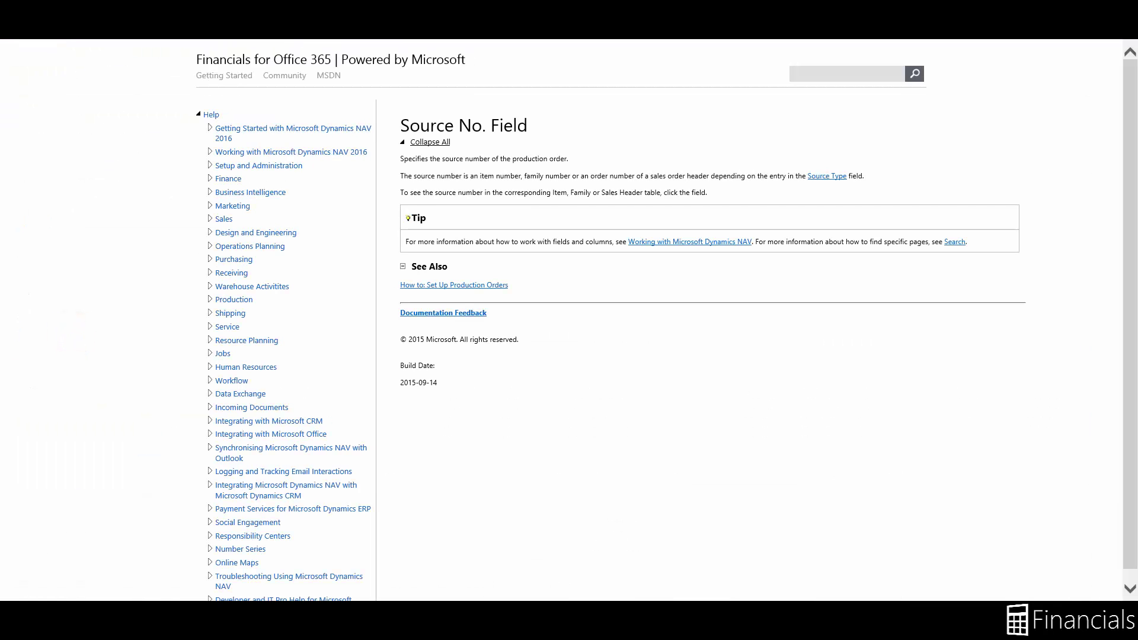
left_click(587, 34)
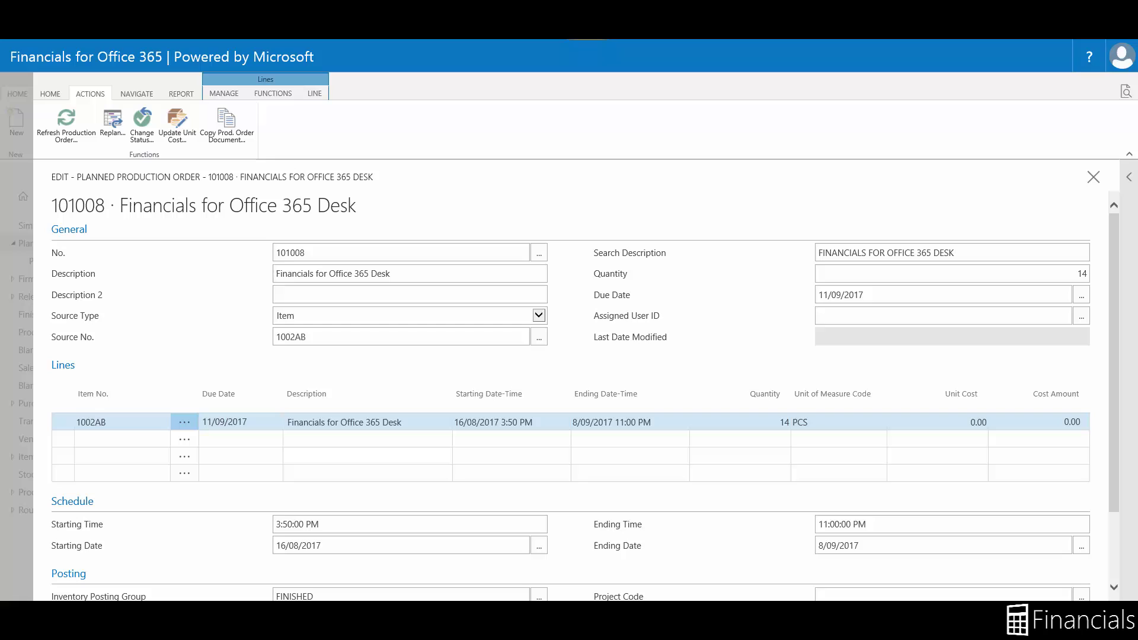
Read the help topic for the Due Date column of the order lines and return to the order
right_click(240, 396)
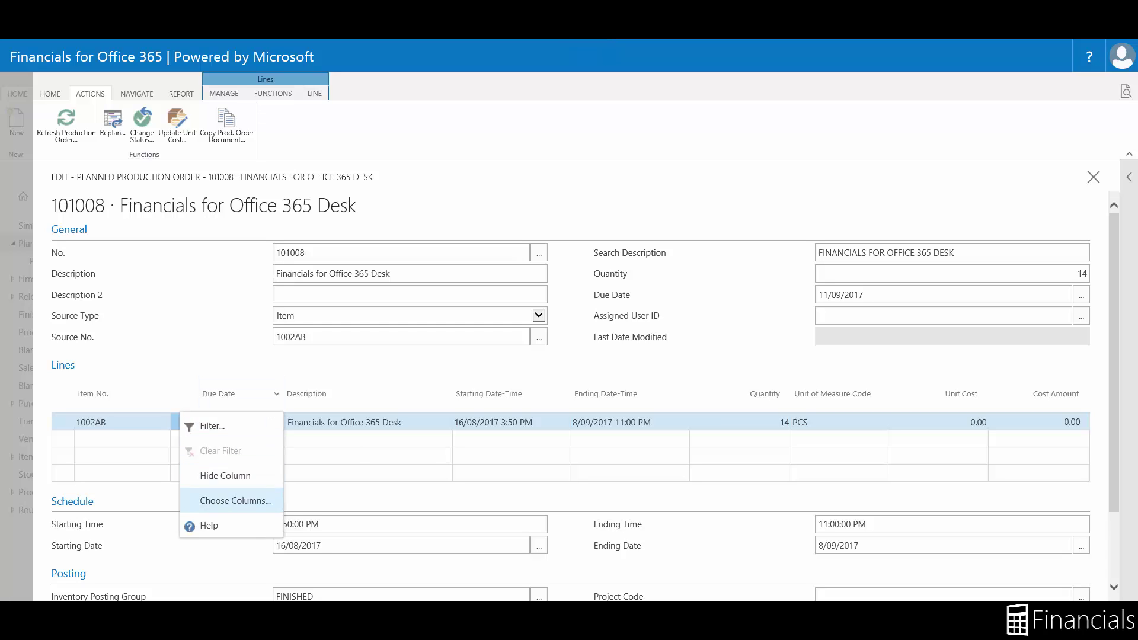
left_click(242, 525)
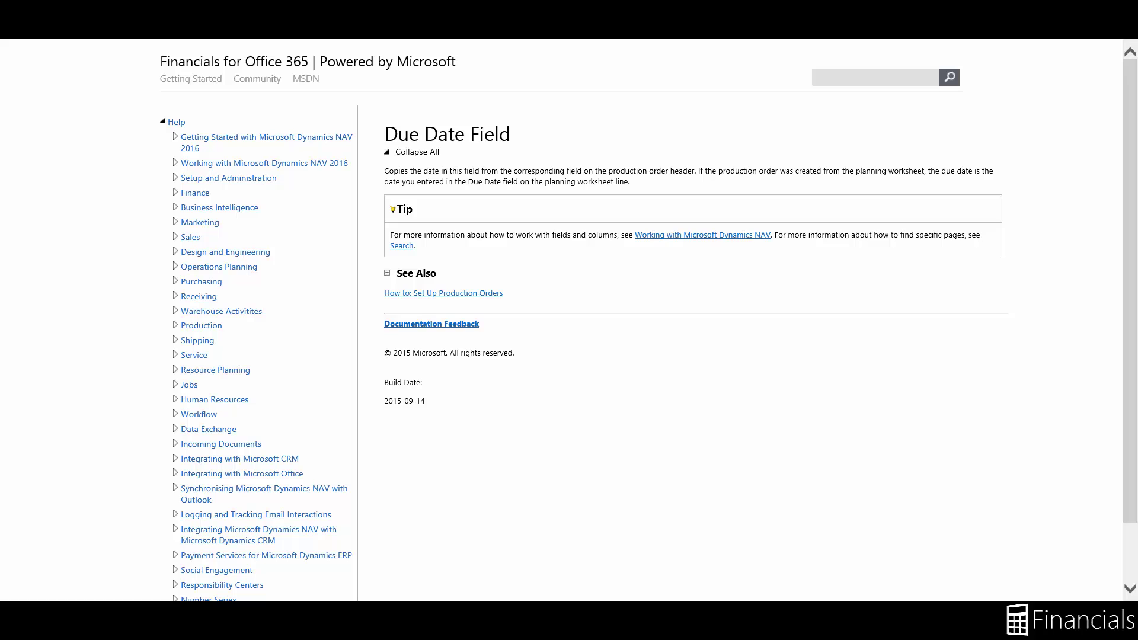
left_click(586, 34)
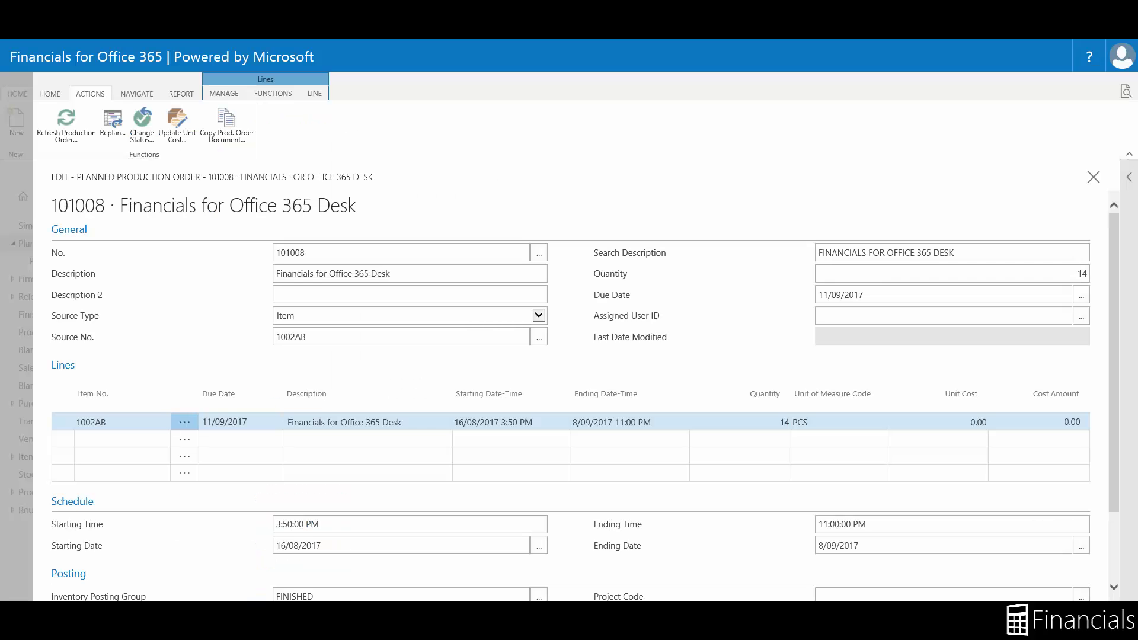